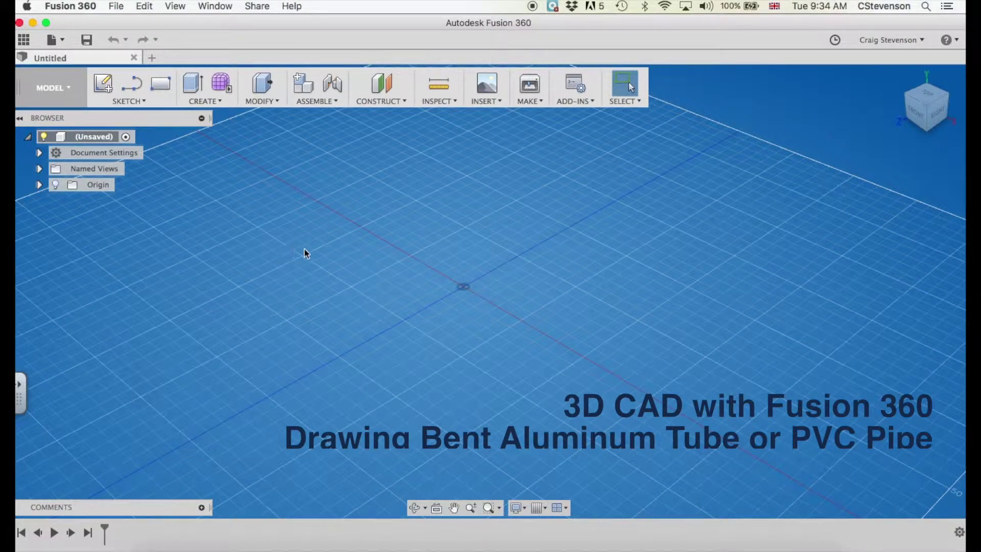
# Start a 2-point rectangle in a new sketch on the vertical side origin plane.
pyautogui.scroll(-6, 305, 251)
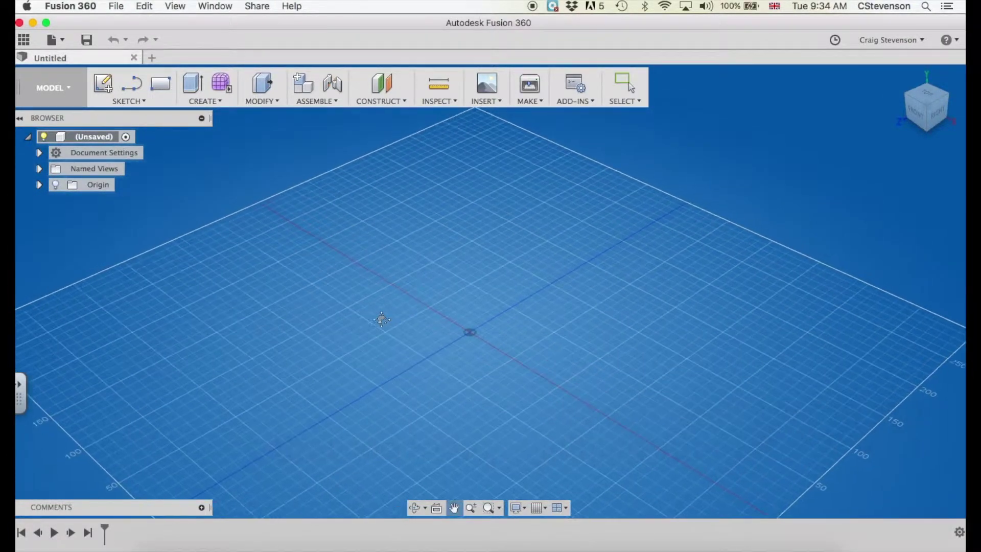
pyautogui.scroll(-2, 382, 320)
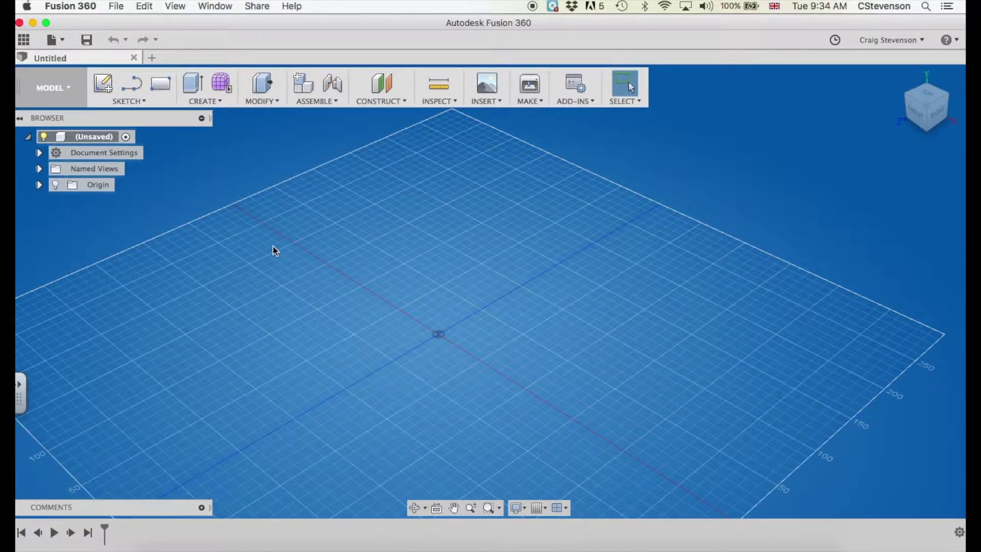
pyautogui.scroll(3, 269, 245)
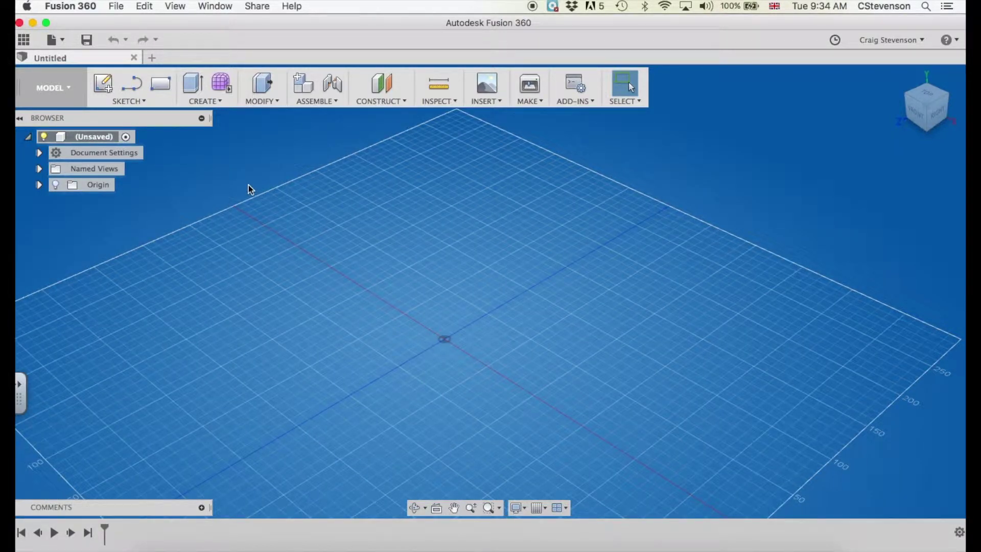
pyautogui.click(160, 87)
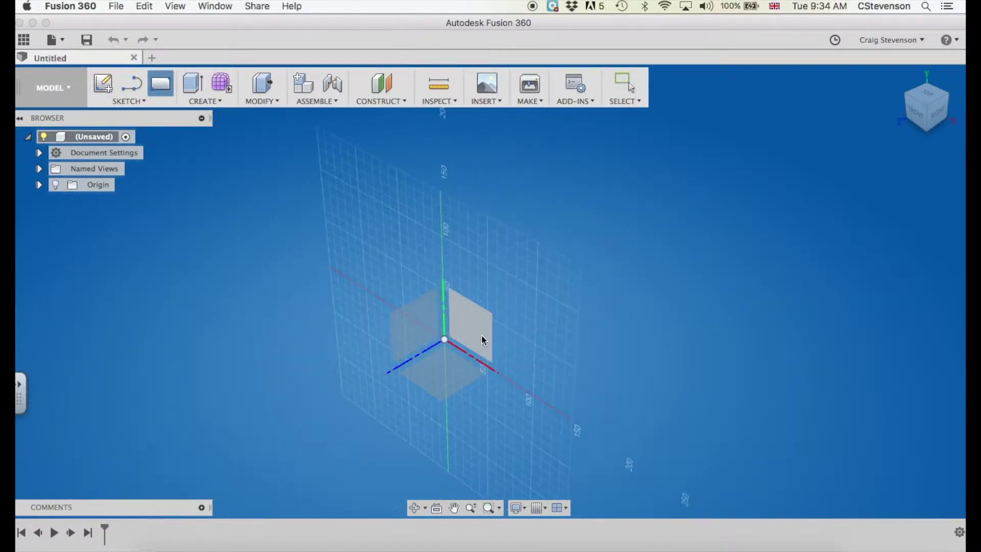
pyautogui.click(410, 330)
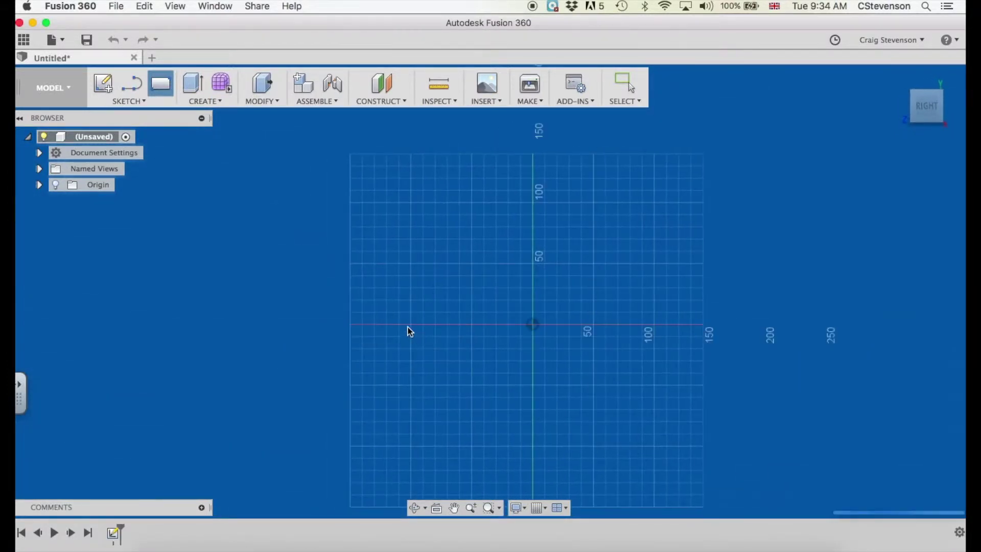
# Draw the rectangle from the origin, 400 mm high and 600 mm wide.
pyautogui.click(533, 324)
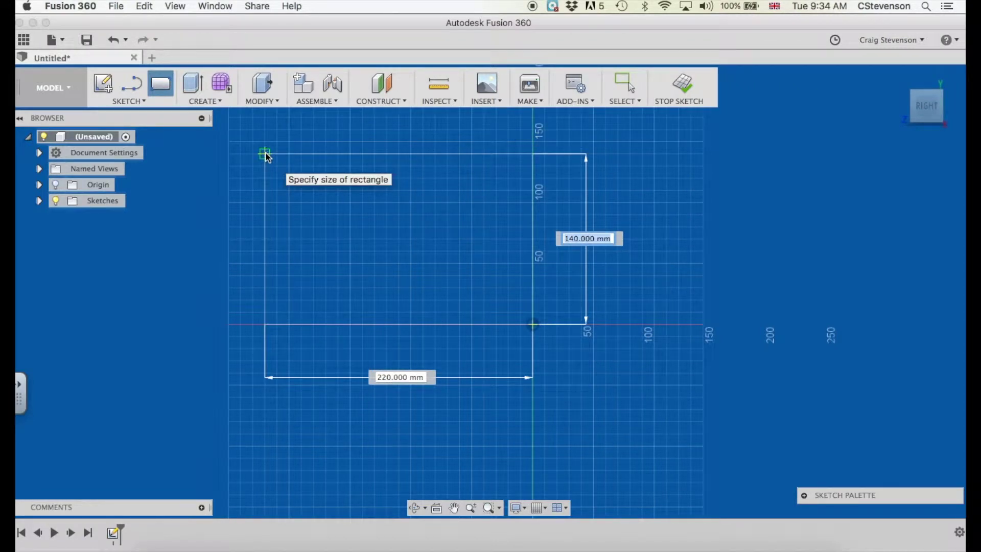
pyautogui.click(266, 154)
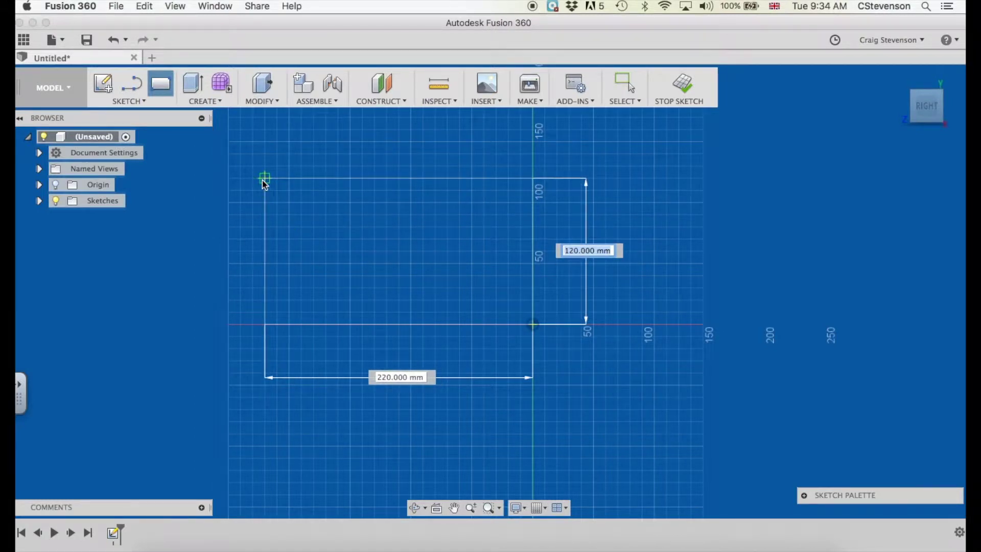
pyautogui.write('400')
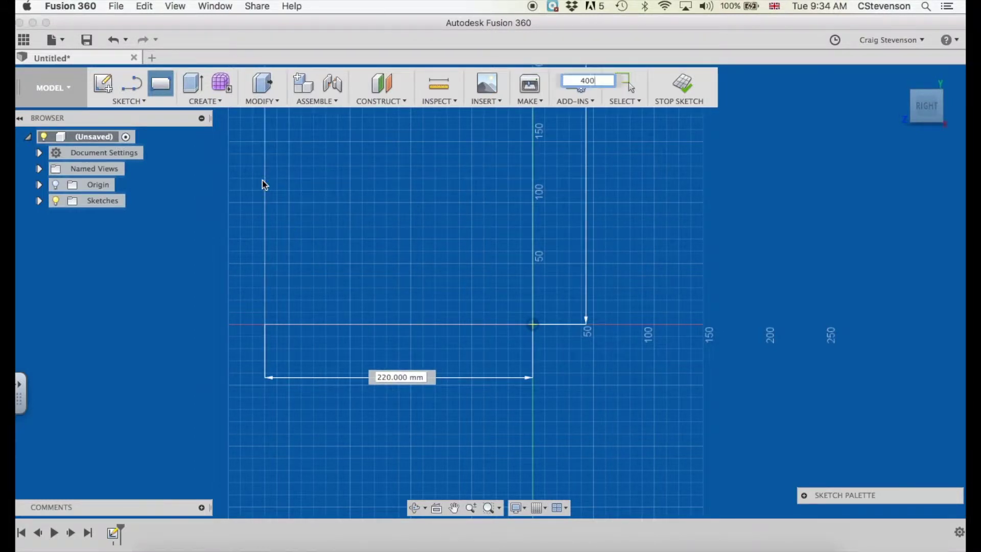
pyautogui.press('Tab')
pyautogui.write('600')
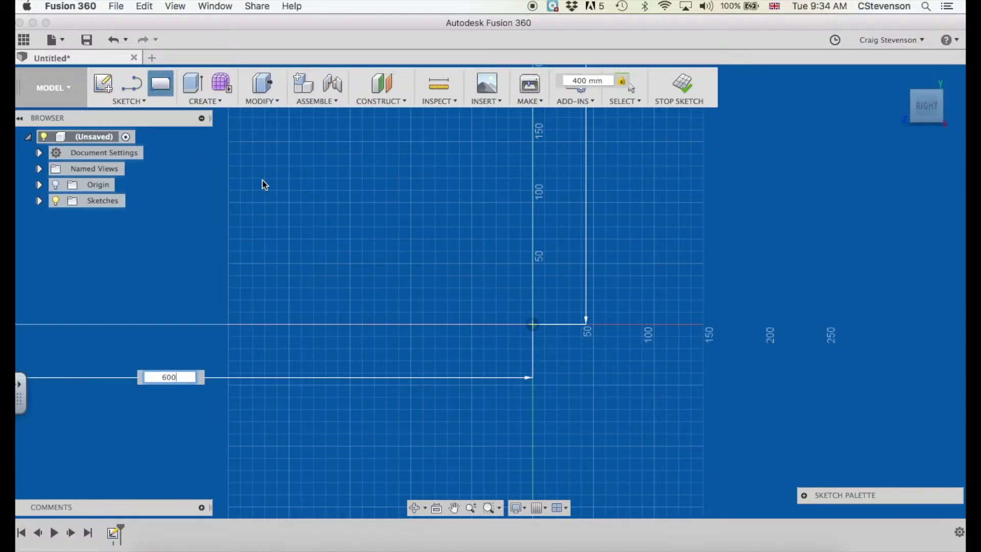
pyautogui.press('Return')
pyautogui.press('Escape')
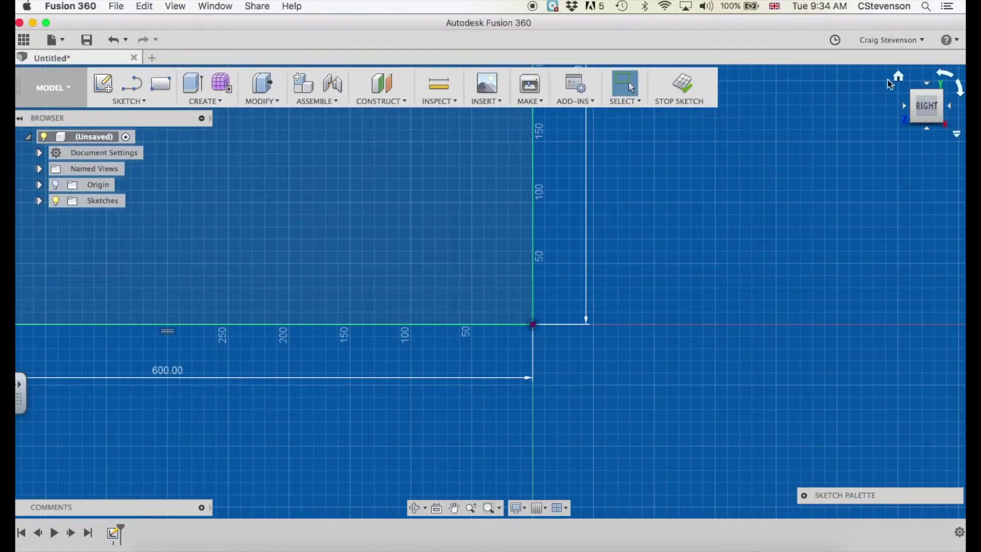
# From the home view, fillet the rectangle's bottom-left and bottom-right corners at 25 mm radius.
pyautogui.click(893, 78)
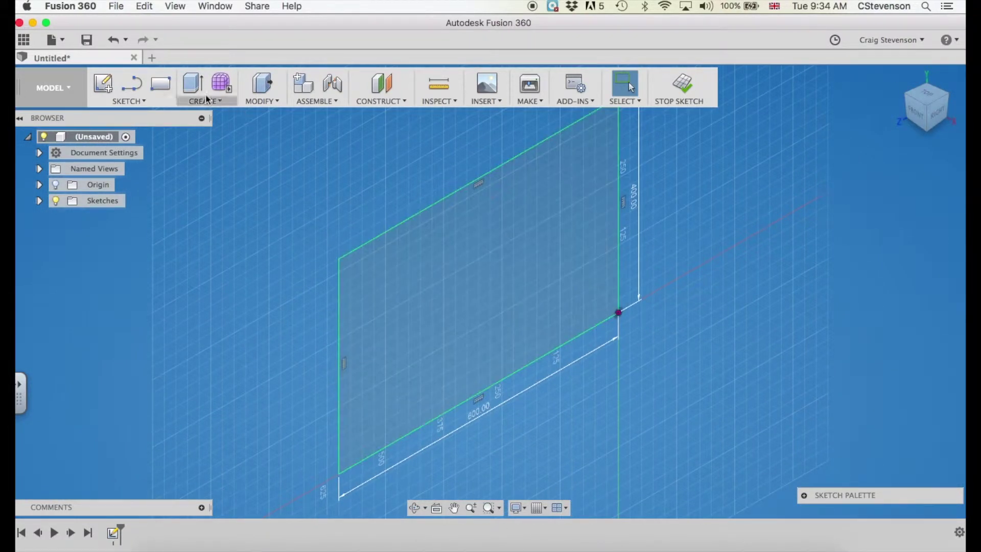
pyautogui.click(143, 104)
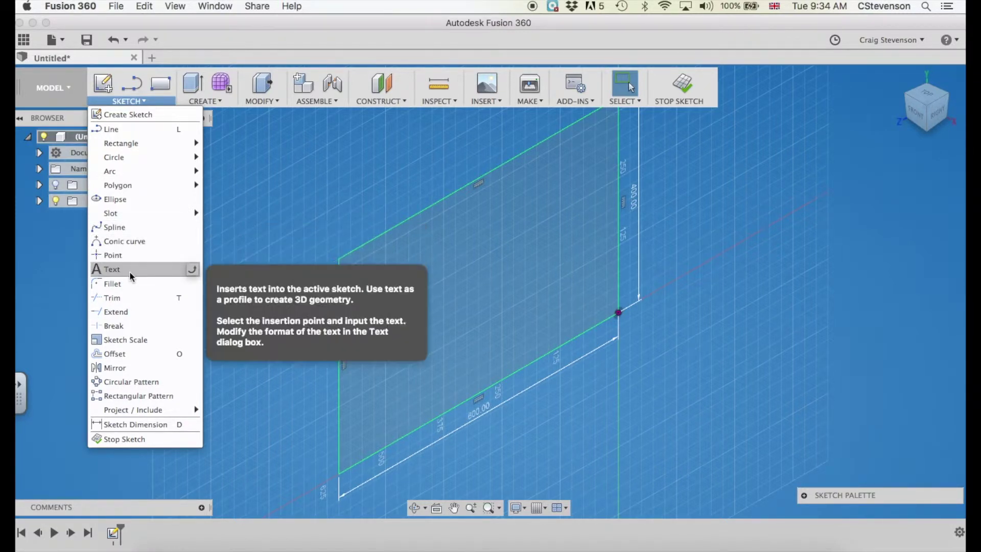
pyautogui.click(118, 285)
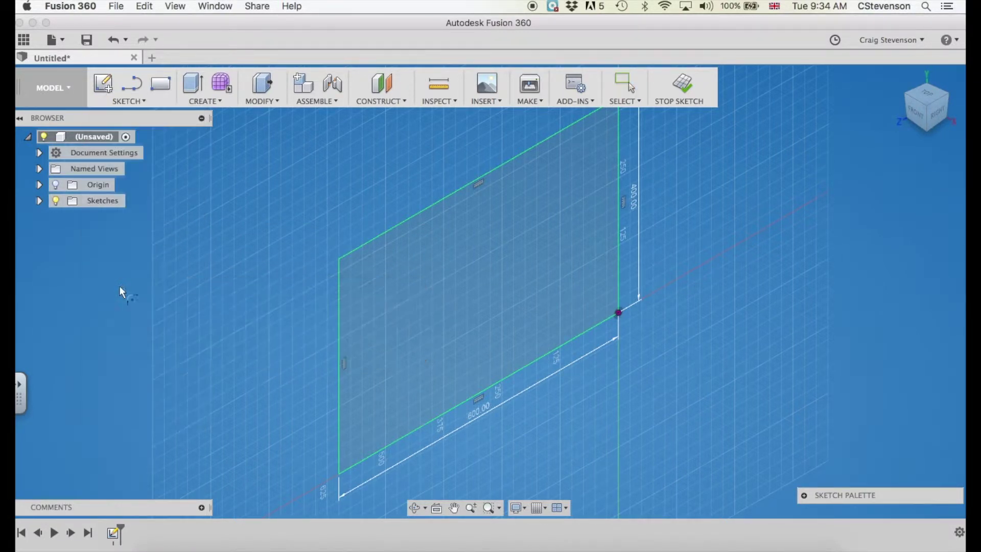
pyautogui.click(341, 473)
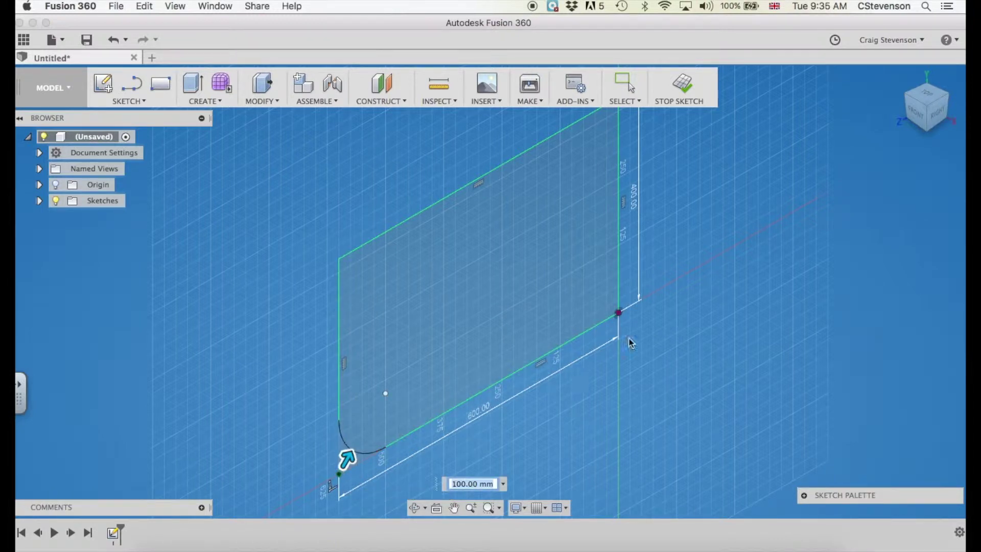
pyautogui.click(619, 312)
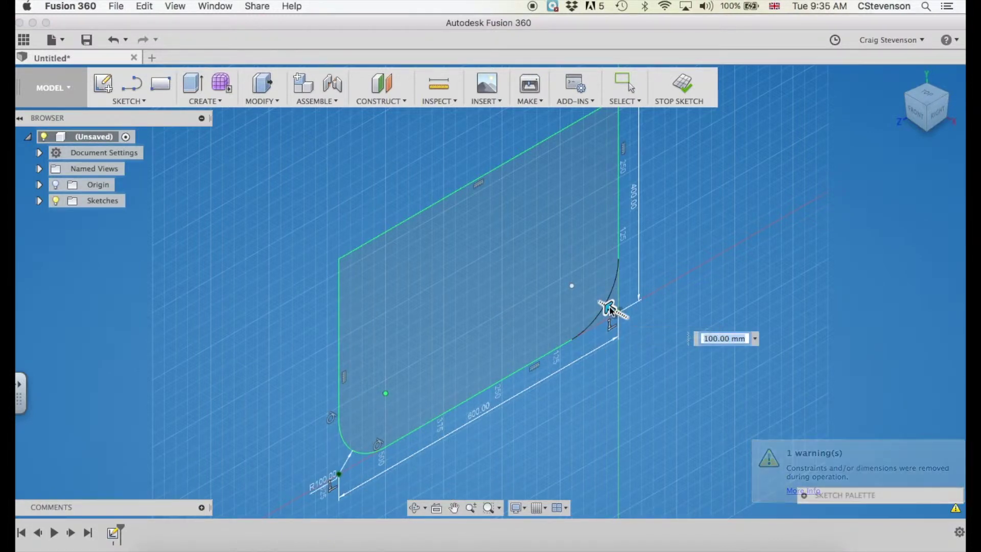
pyautogui.moveTo(609, 307); pyautogui.dragTo(622, 310)
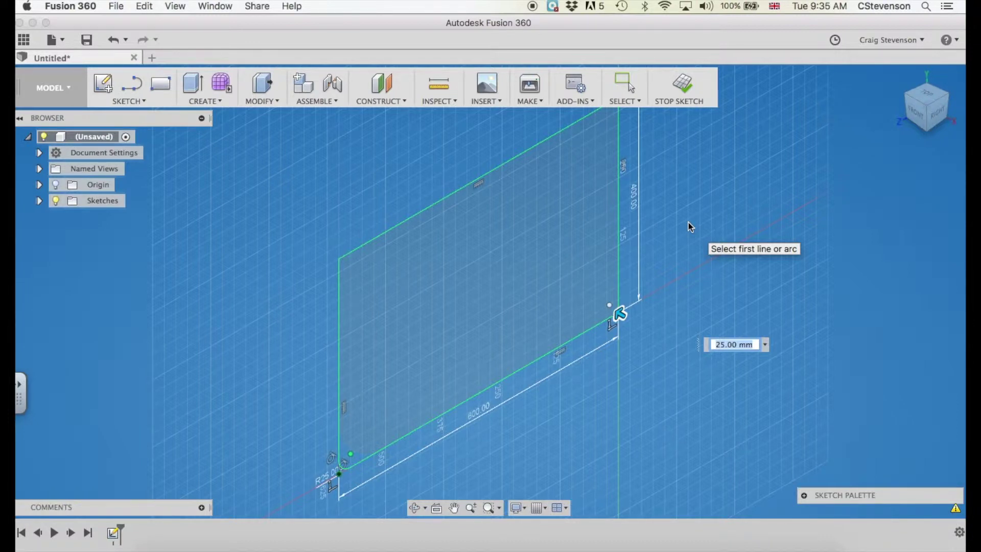
pyautogui.press('Return')
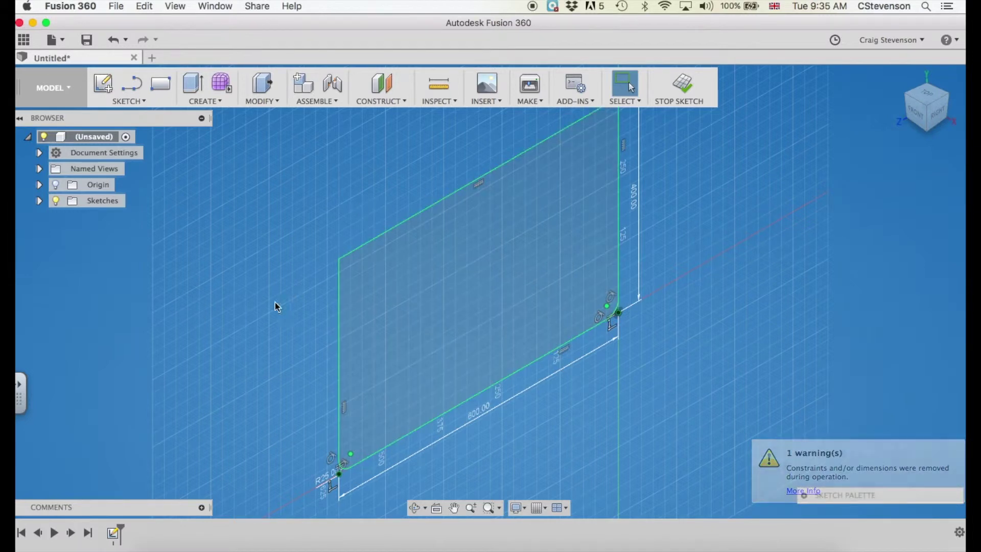
# Trim off the rectangle's top edge, finish the sketch, and view the open U-path in 3D.
pyautogui.click(143, 100)
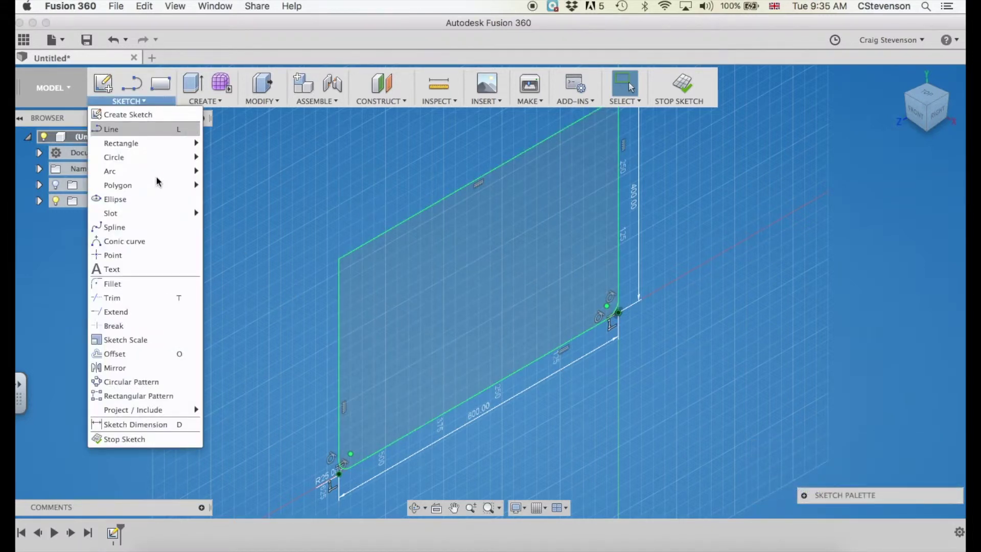
pyautogui.click(127, 300)
pyautogui.click(424, 212)
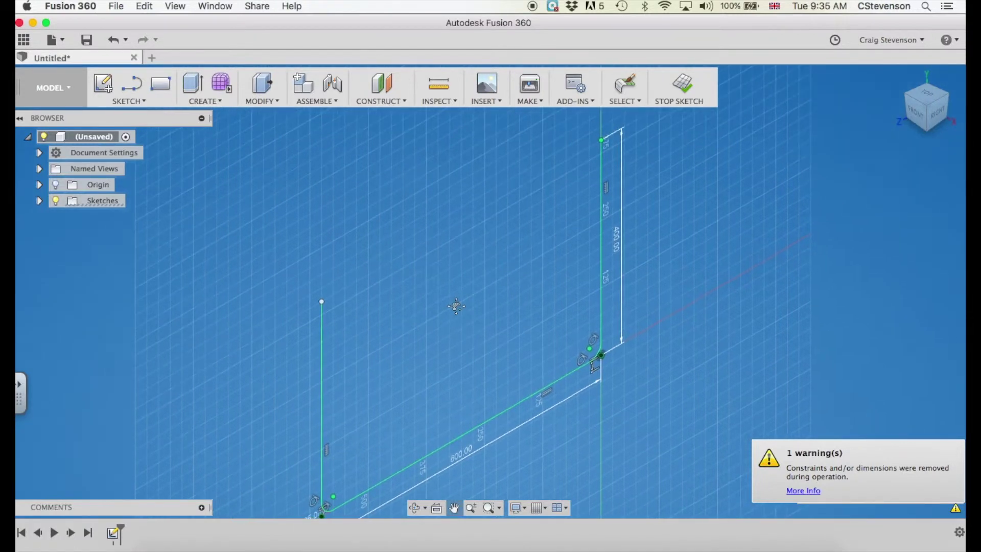
pyautogui.click(681, 85)
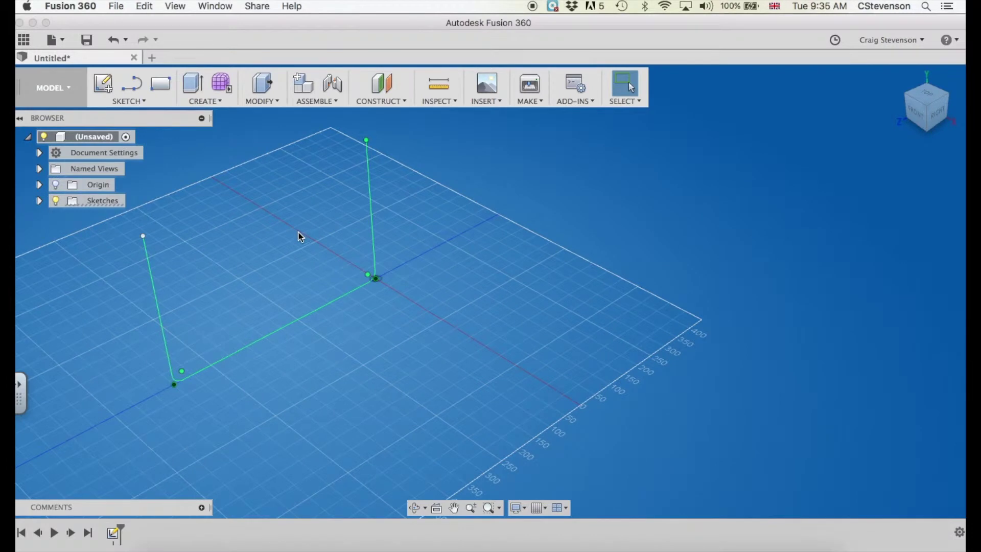
pyautogui.moveTo(301, 237)
pyautogui.keyDown('shift'); pyautogui.mouseDown(button='middle')
pyautogui.moveTo(431, 273)
pyautogui.moveTo(460, 291)
pyautogui.moveTo(437, 199)
pyautogui.mouseUp(button='middle'); pyautogui.keyUp('shift')
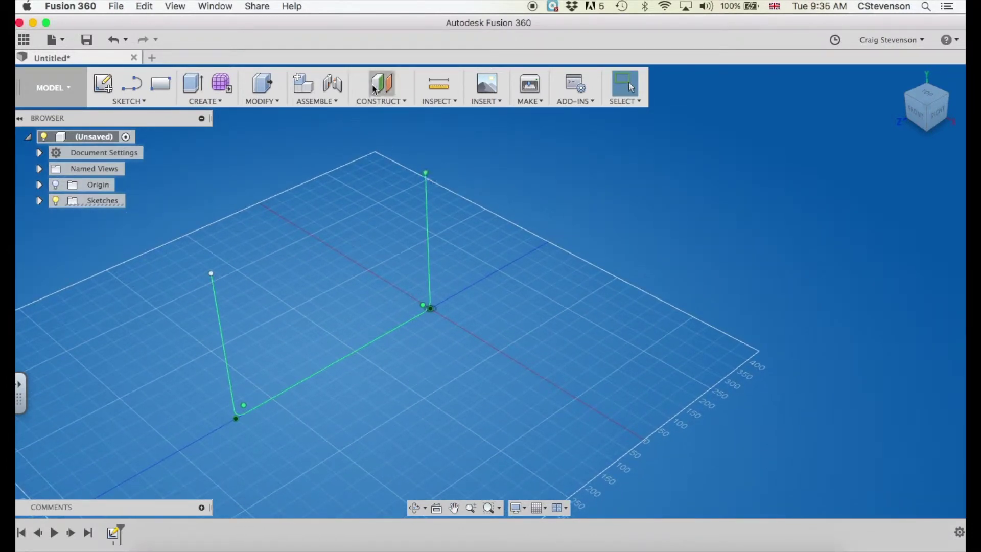
# Create a Plane Along Path on the U sketch at distance 0.00, at the leg's top end.
pyautogui.click(382, 99)
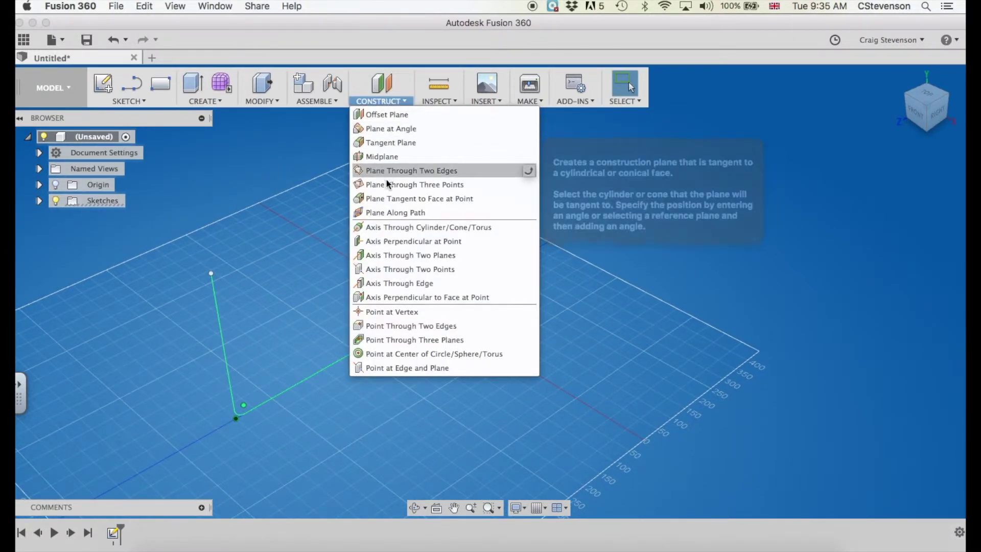
pyautogui.click(394, 212)
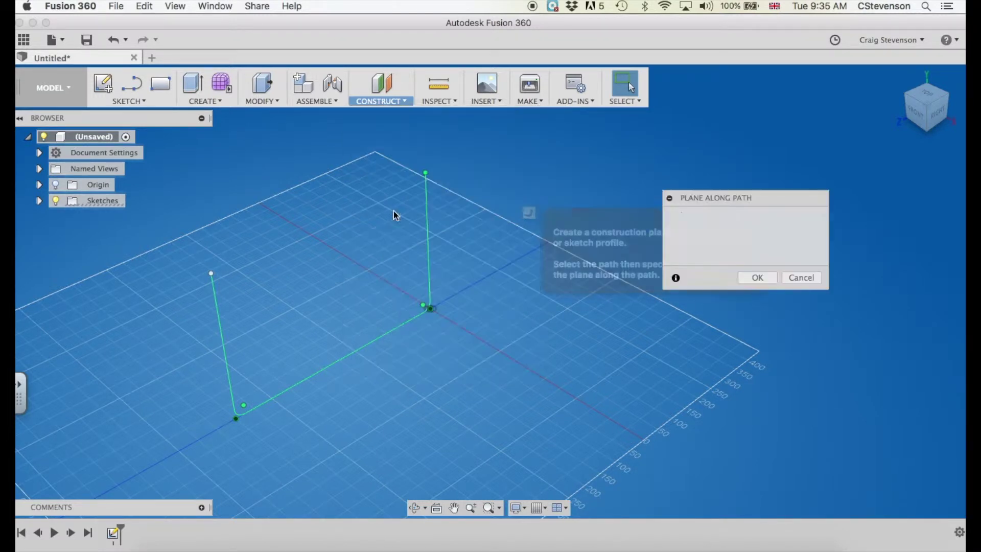
pyautogui.click(397, 328)
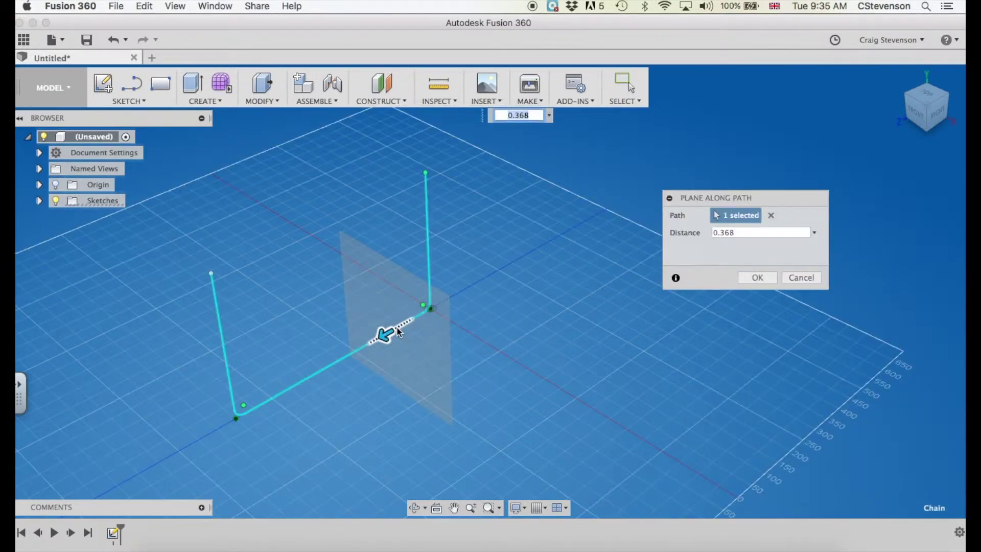
pyautogui.moveTo(385, 338); pyautogui.dragTo(428, 143)
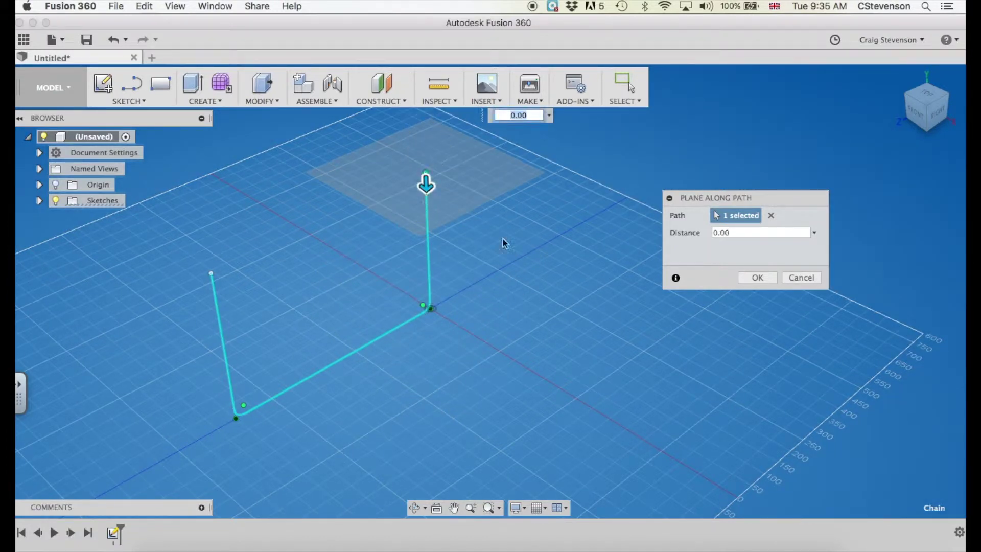
pyautogui.click(753, 280)
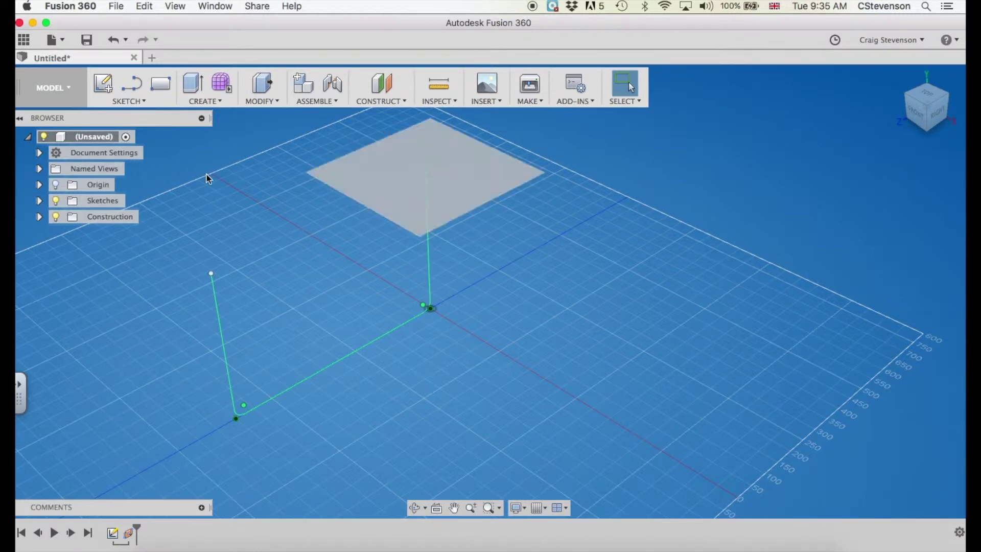
# Begin a new sketch on the horizontal XZ origin plane and zoom in around the origin.
pyautogui.click(102, 84)
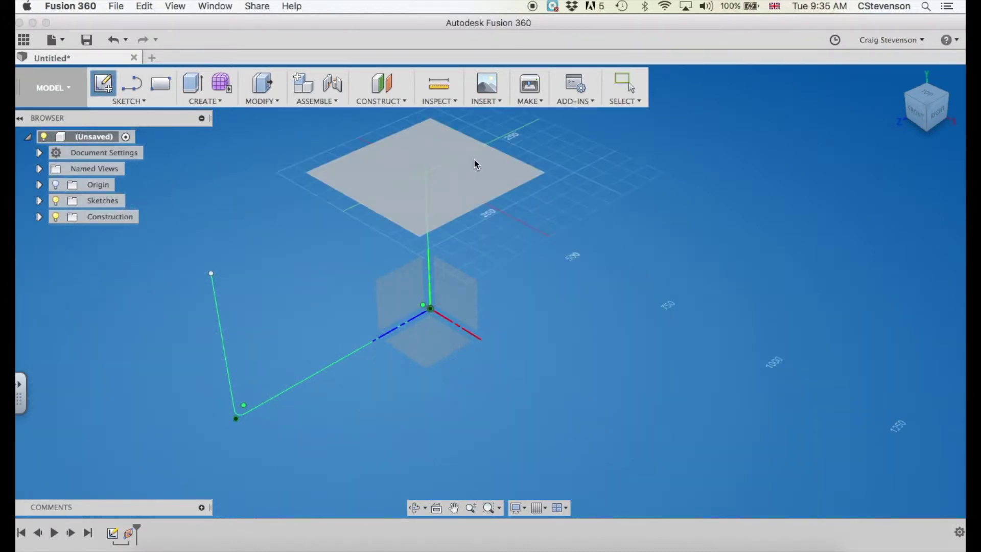
pyautogui.click(473, 163)
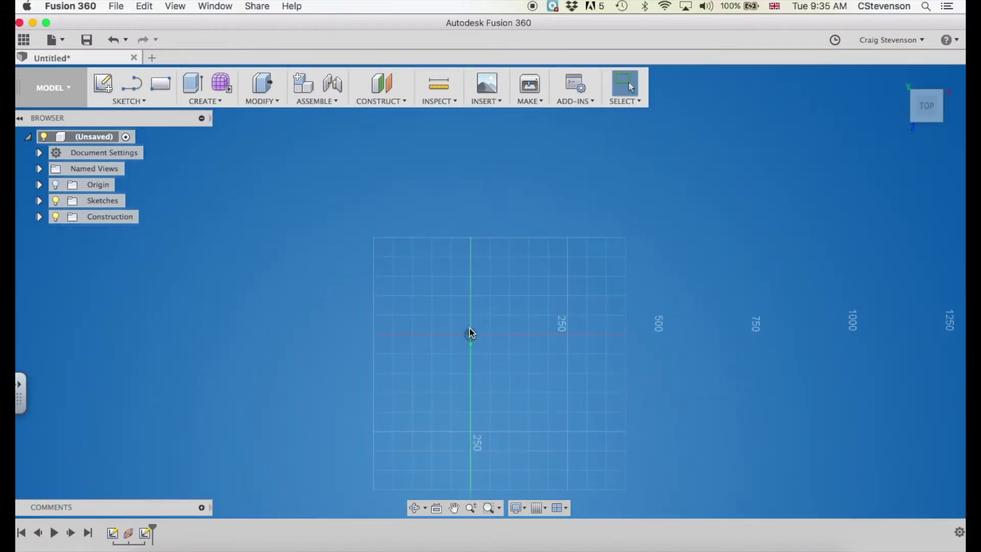
pyautogui.scroll(5, 462, 337)
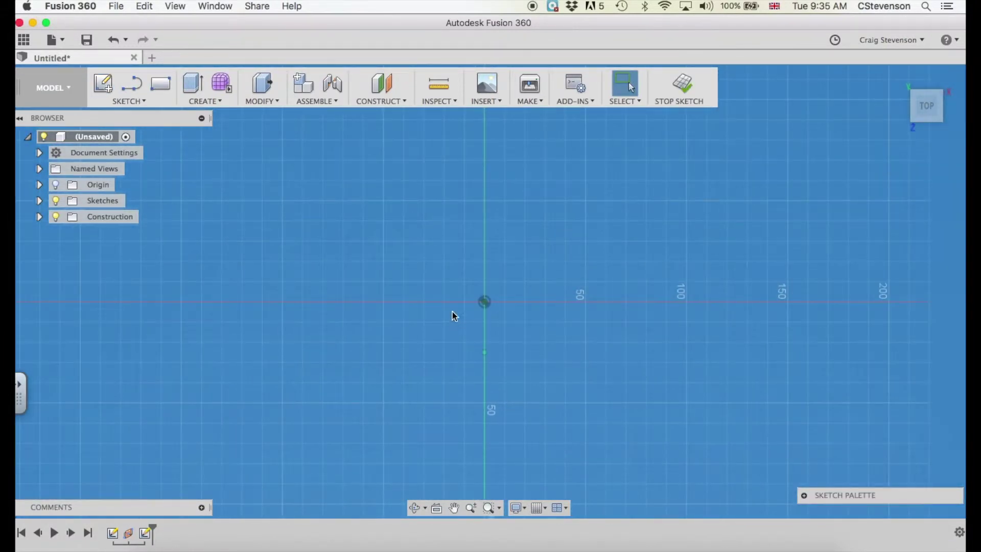
# Draw a 25 mm diameter center-diameter circle centred on the origin.
pyautogui.click(127, 102)
pyautogui.moveTo(157, 161)
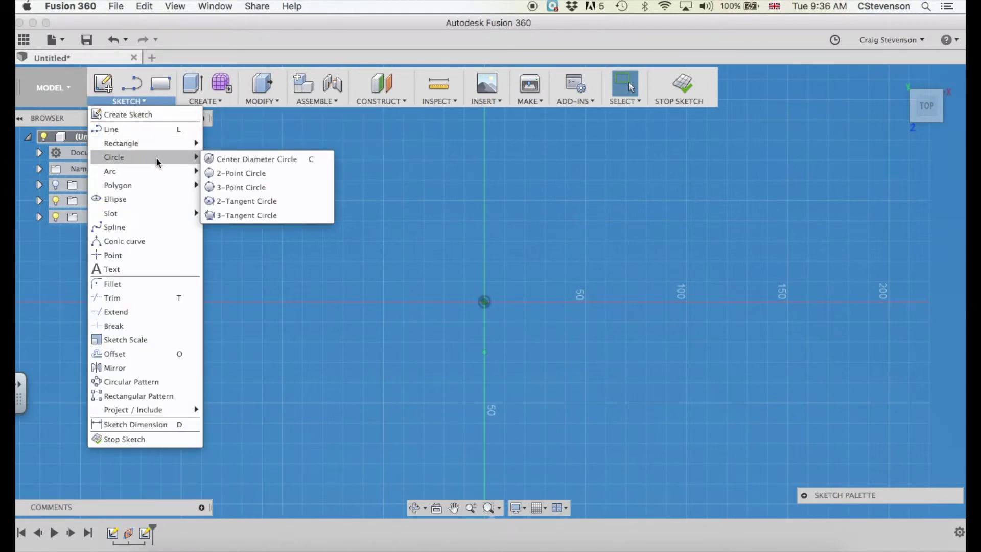
pyautogui.click(219, 160)
pyautogui.click(485, 302)
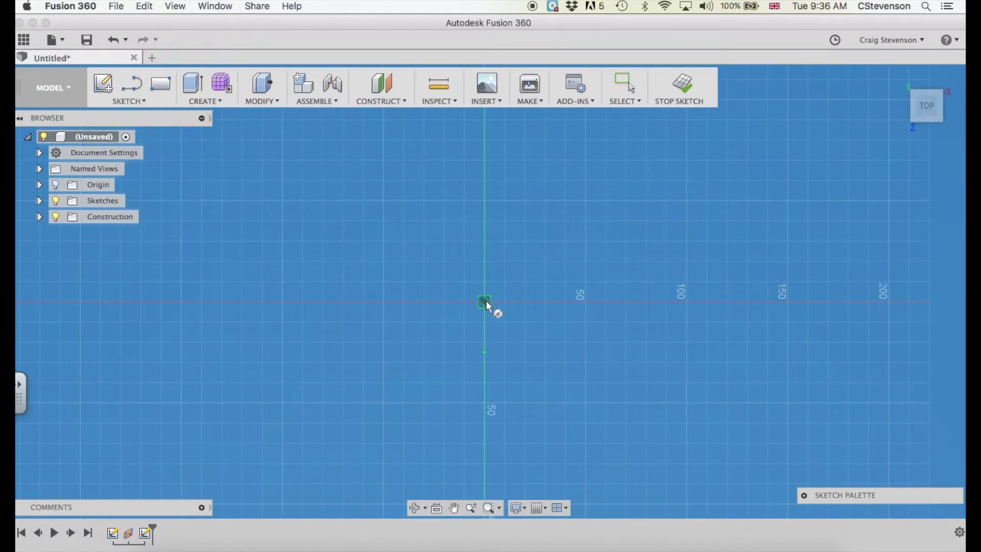
pyautogui.write('2')
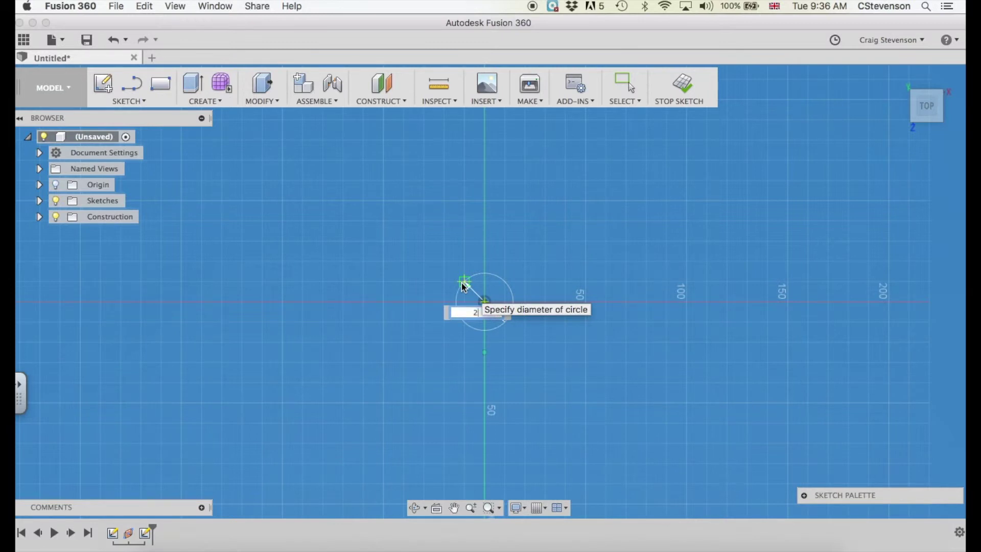
pyautogui.write('5')
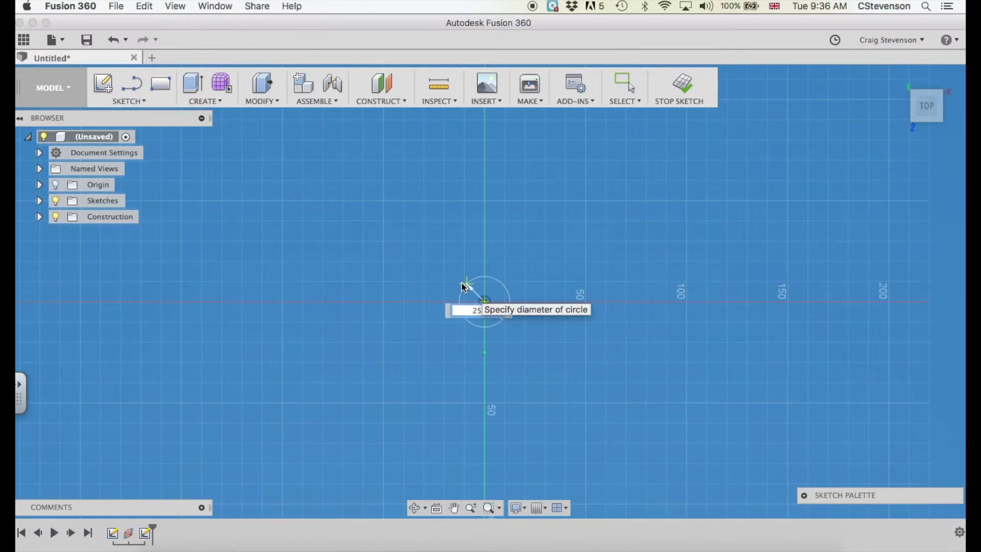
pyautogui.press('Return')
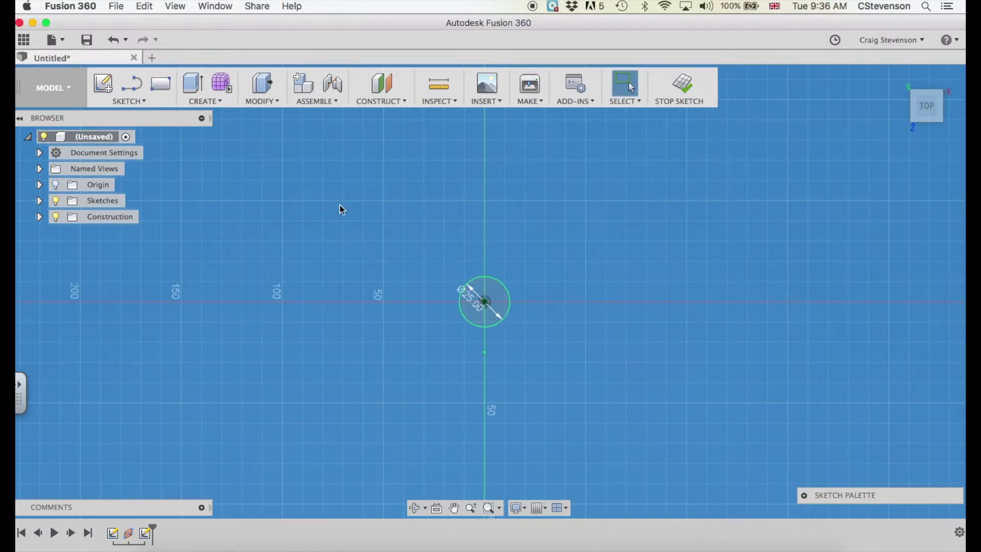
# Draw a second, 22 mm diameter circle concentric at the origin.
pyautogui.click(116, 102)
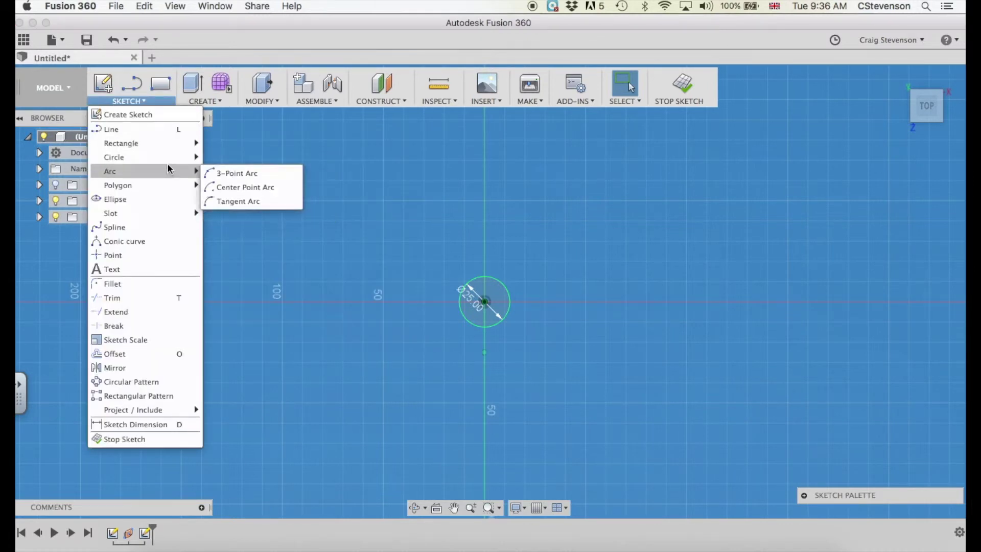
pyautogui.moveTo(169, 158)
pyautogui.click(223, 161)
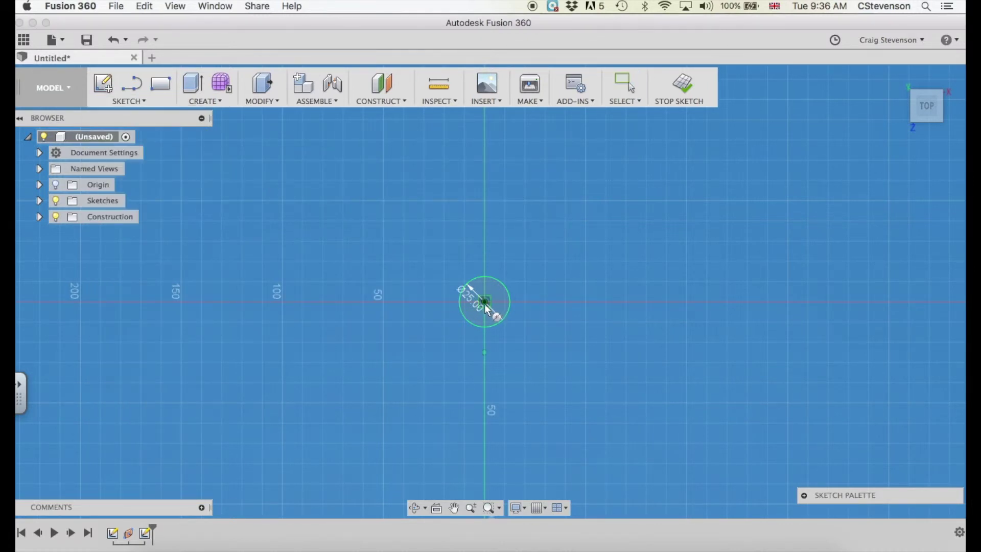
pyautogui.click(484, 302)
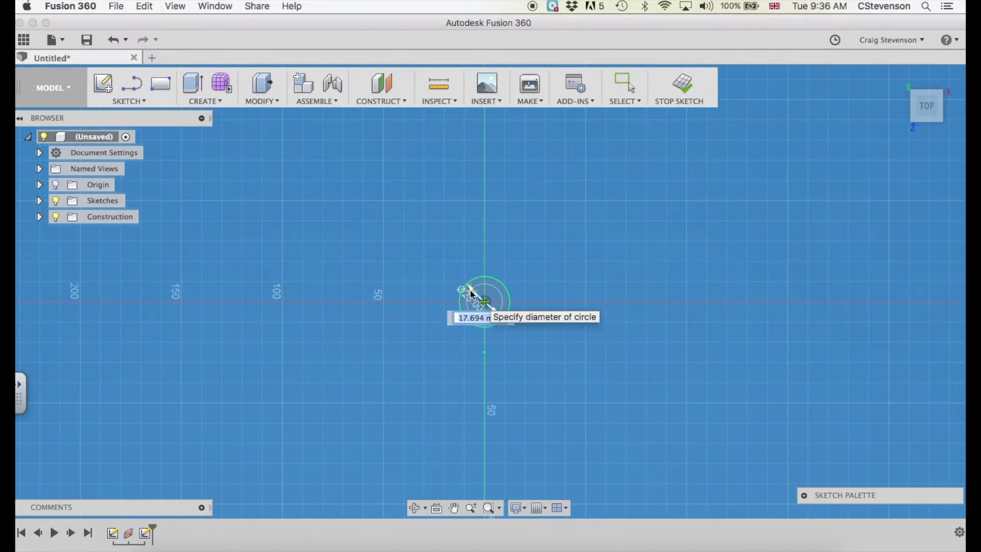
pyautogui.press('BackSpace')
pyautogui.press('BackSpace')
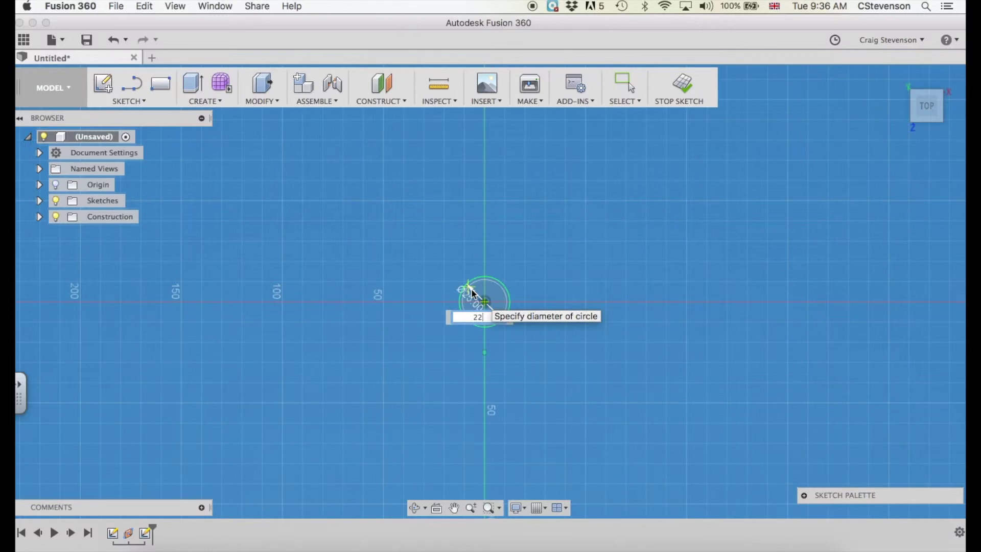
pyautogui.press('Return')
pyautogui.press('Escape')
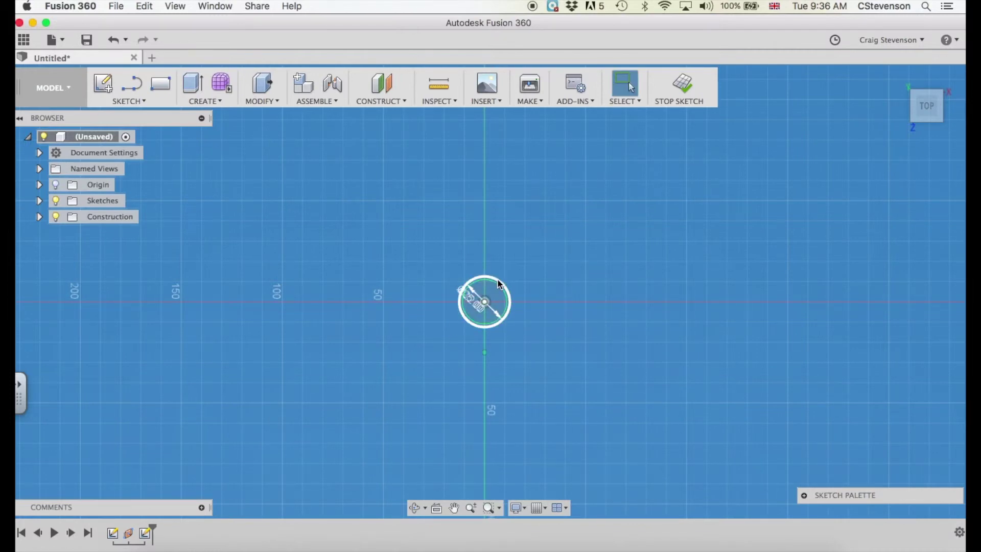
pyautogui.scroll(5, 499, 294)
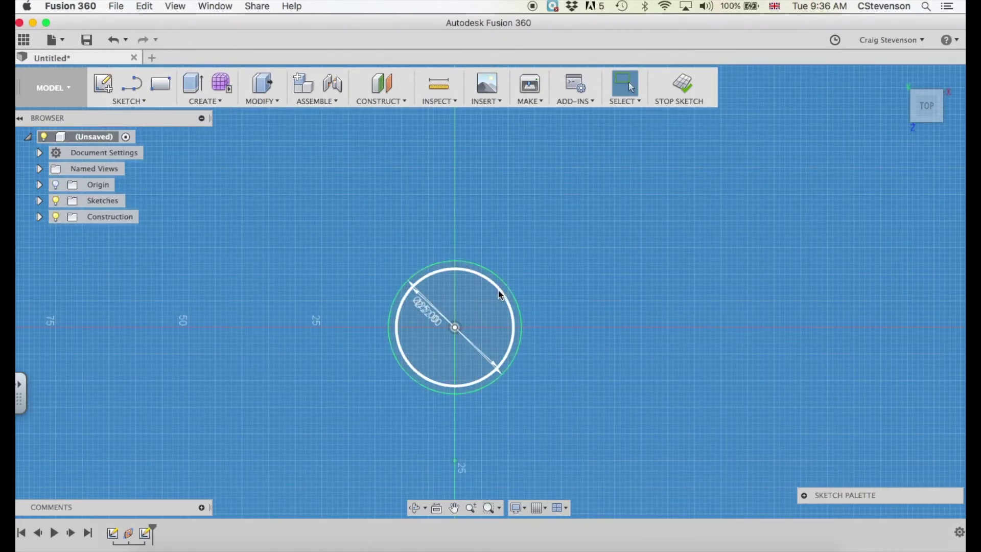
# Finish the sketch and set up a Sweep with the circle ring as profile and the U-line as path.
pyautogui.click(685, 96)
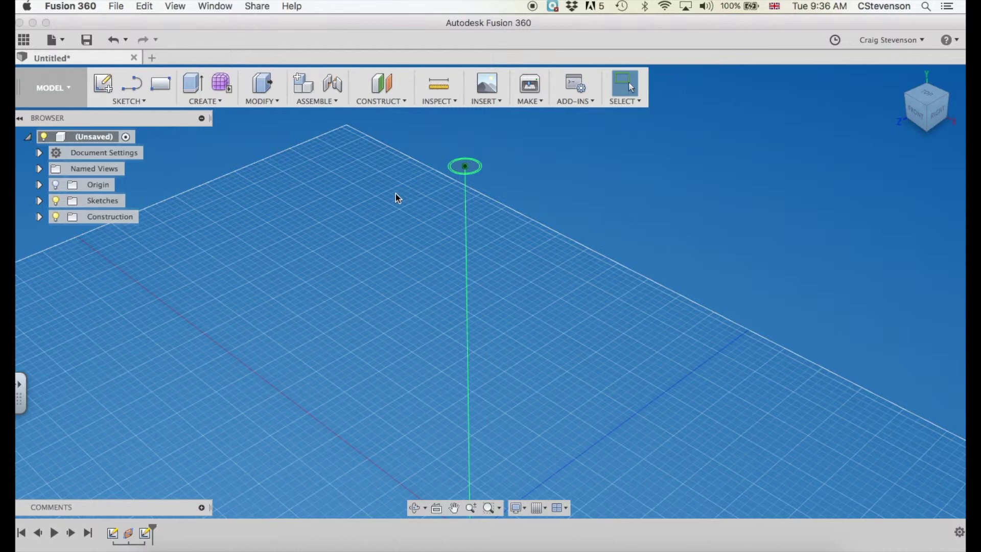
pyautogui.click(209, 102)
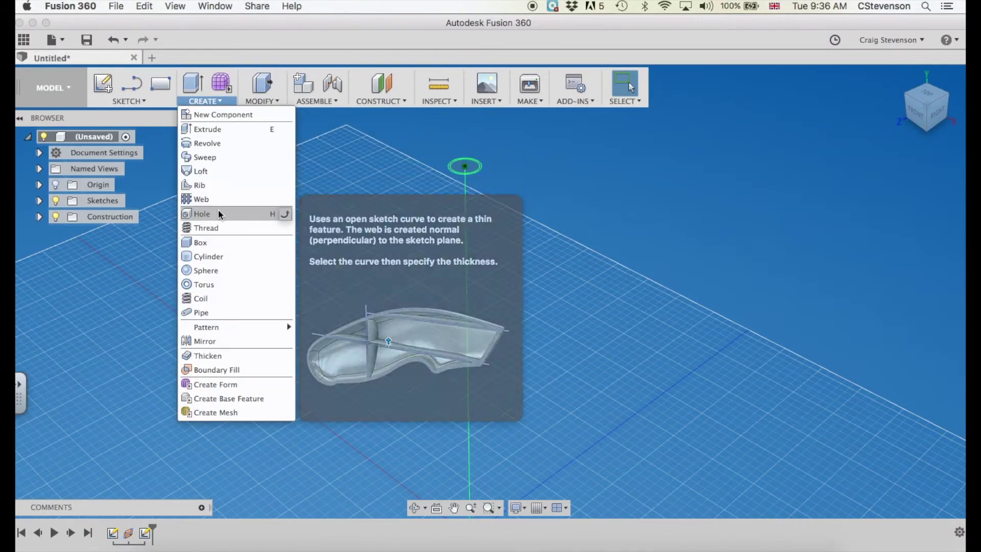
pyautogui.click(212, 157)
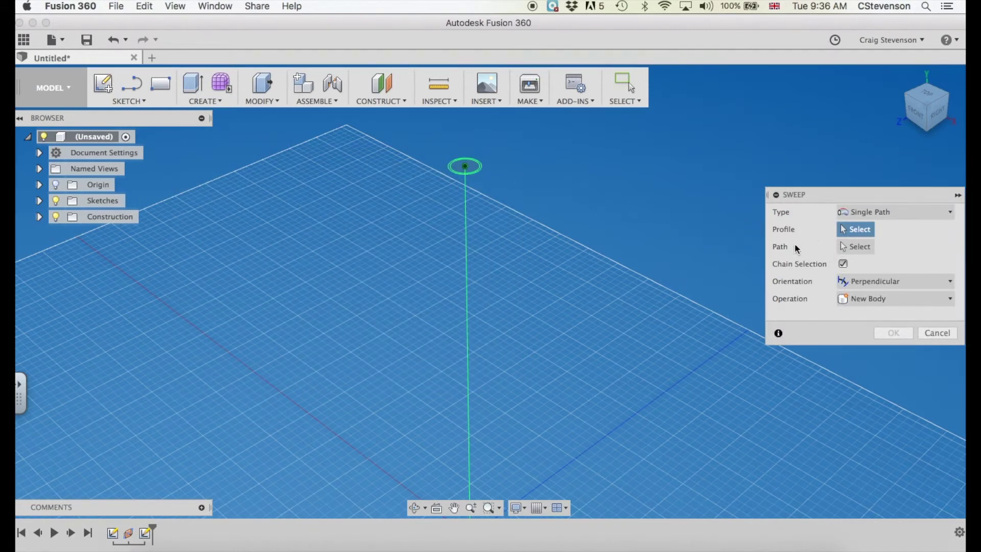
pyautogui.scroll(5, 456, 159)
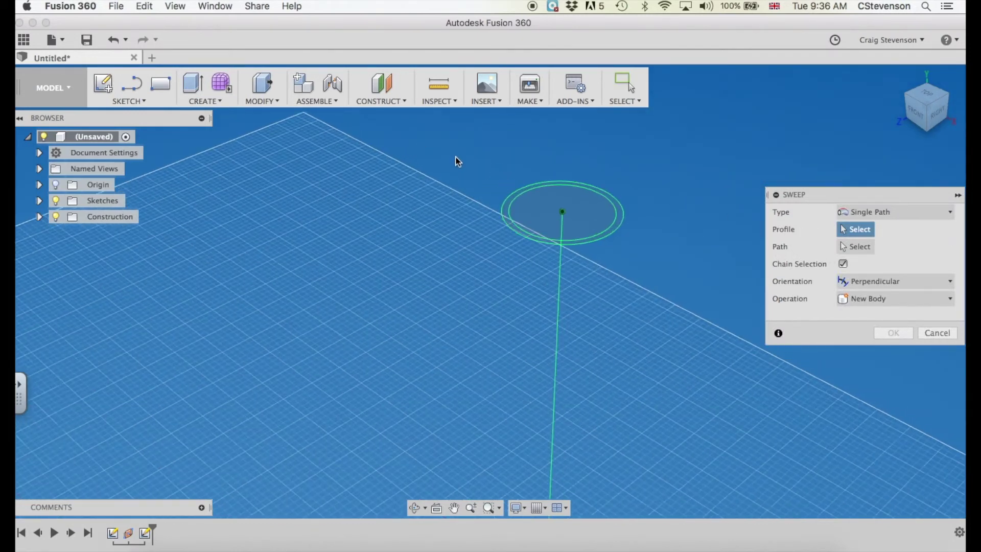
pyautogui.scroll(-2, 578, 252)
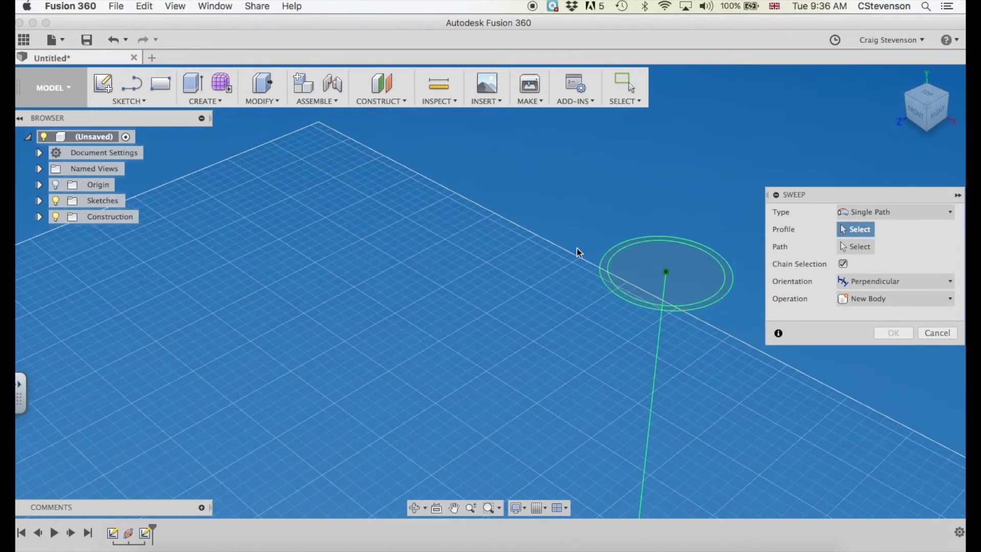
pyautogui.click(606, 271)
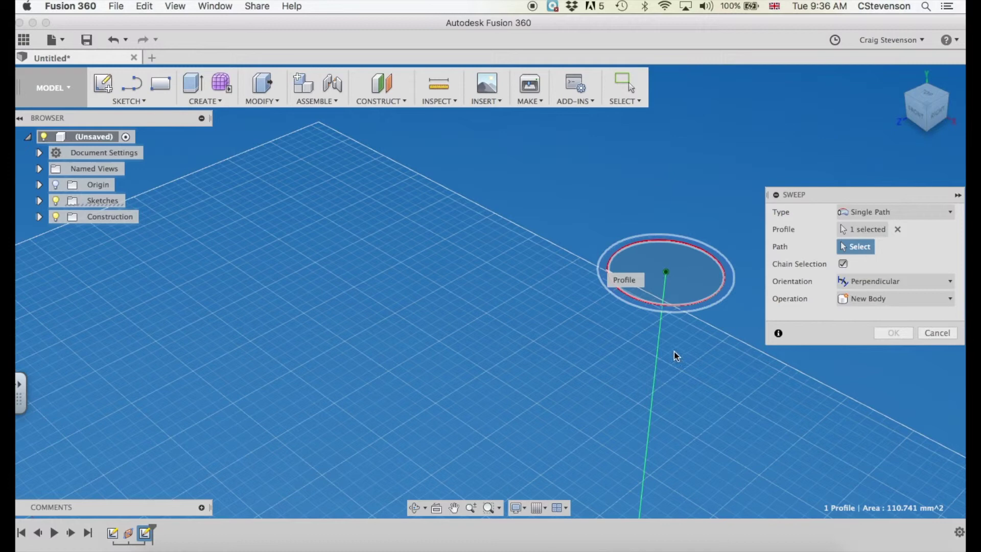
pyautogui.click(660, 363)
pyautogui.scroll(-3, 519, 374)
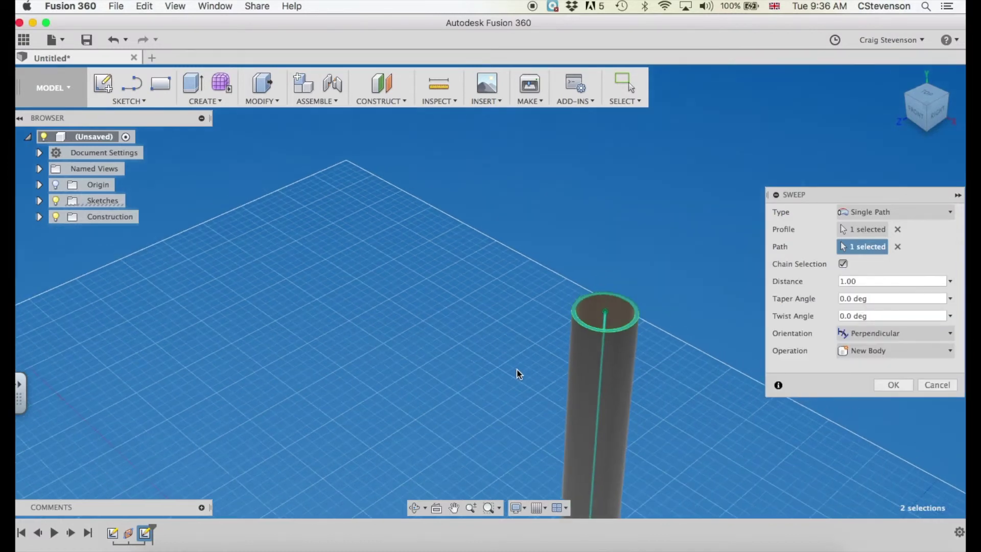
pyautogui.scroll(-3, 395, 412)
pyautogui.keyDown('shift'); pyautogui.moveTo(423, 361); pyautogui.dragTo(516, 300, button='middle'); pyautogui.keyUp('shift')
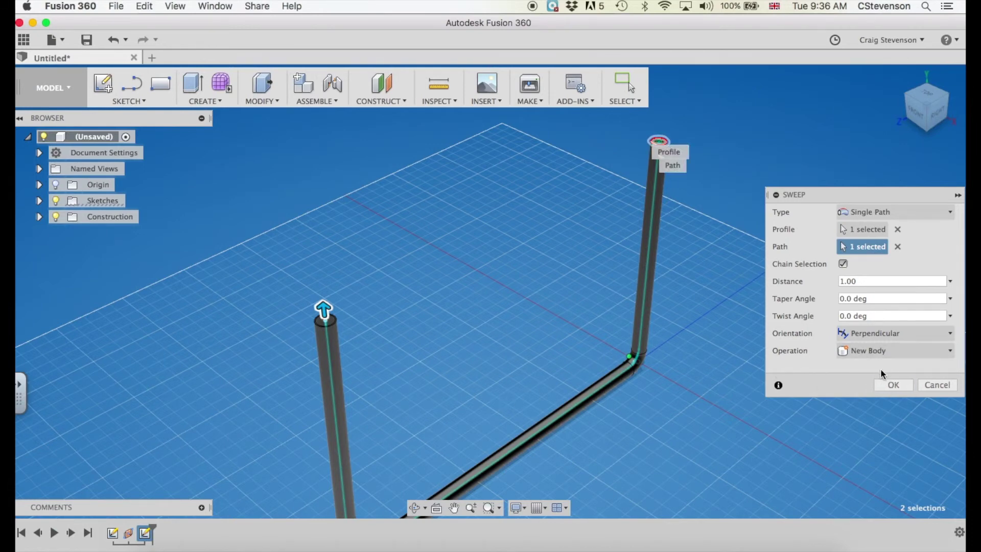
# Commit the sweep, then orbit and zoom to inspect the tube's thin-walled open end.
pyautogui.click(890, 385)
pyautogui.keyDown('shift'); pyautogui.moveTo(512, 289); pyautogui.dragTo(230, 262, button='middle'); pyautogui.keyUp('shift')
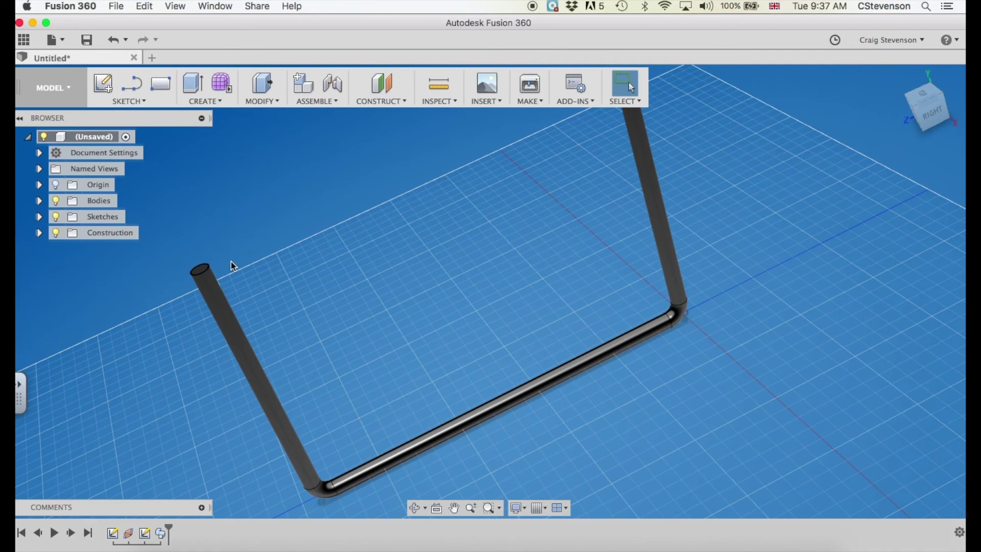
pyautogui.scroll(10, 230, 263)
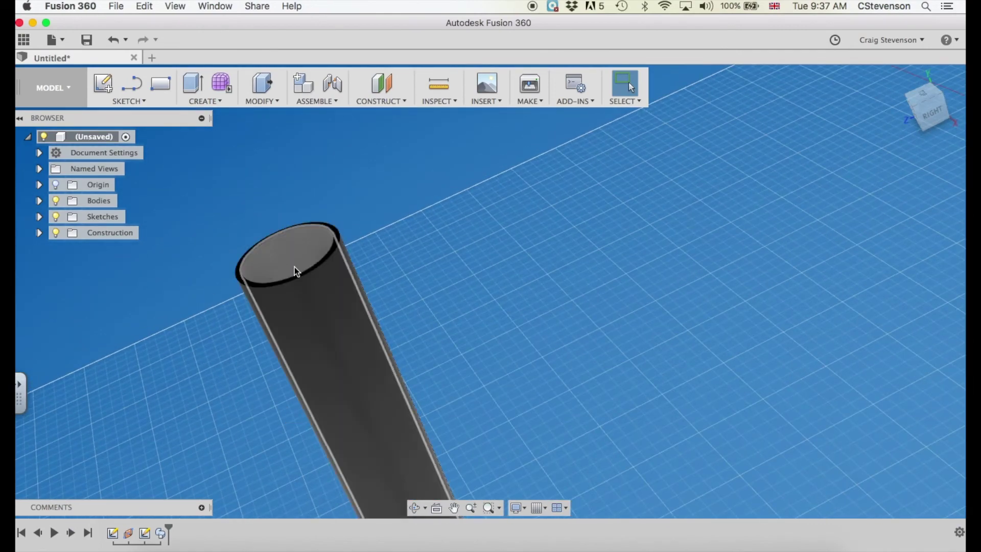